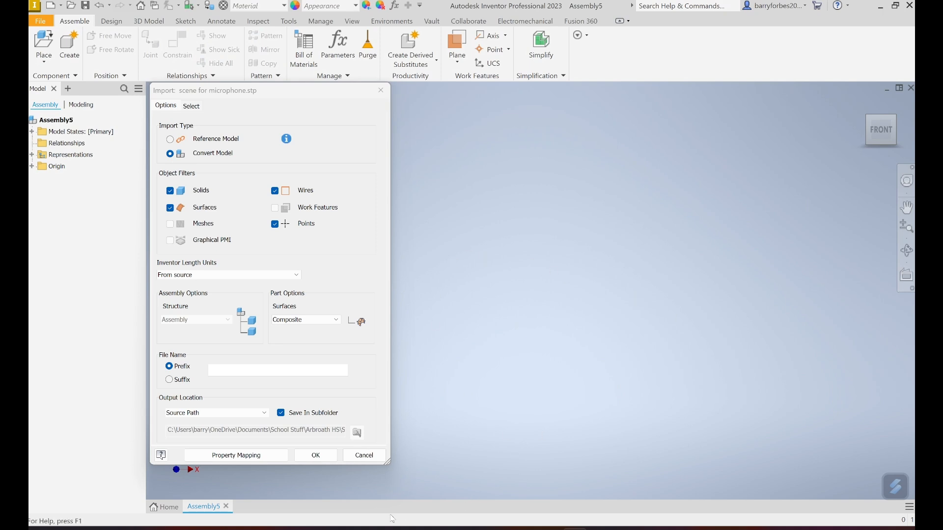
- Import scene for microphone.stp as a converted model and unground all of its components together
click(320, 457)
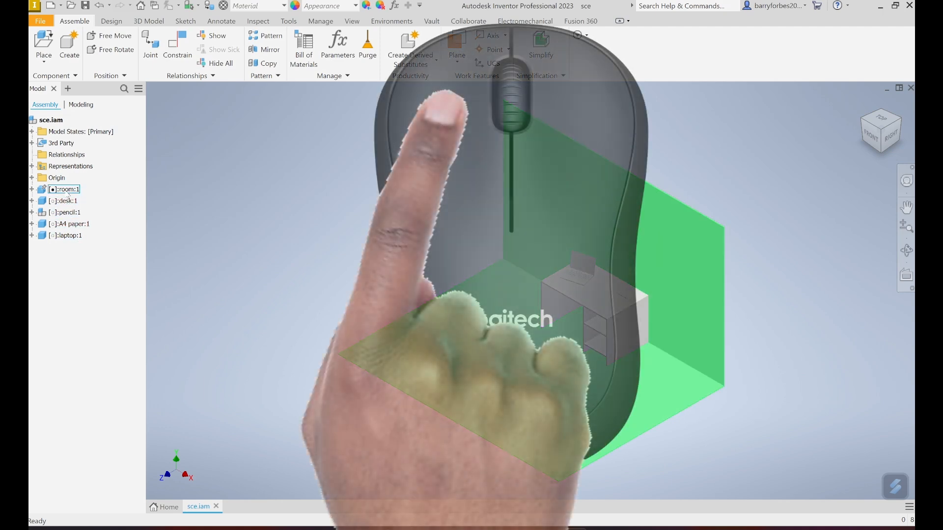
click(63, 190)
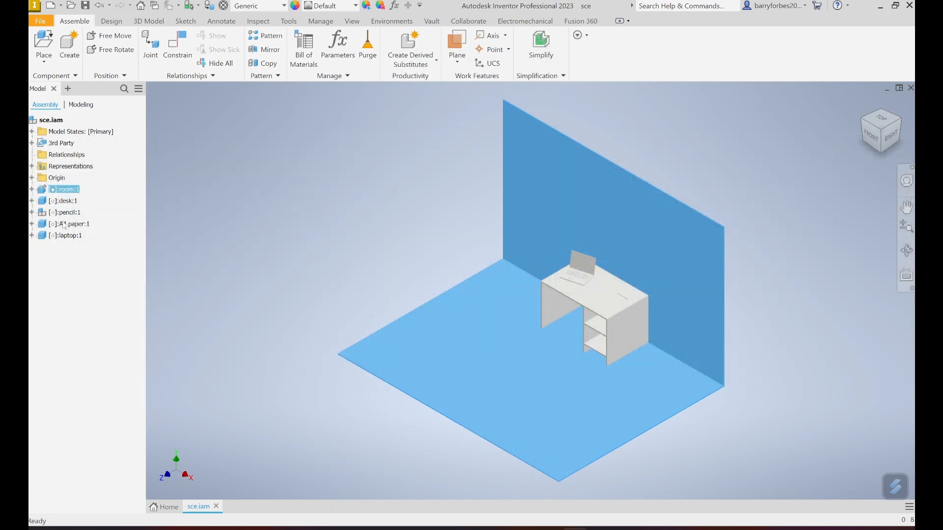
shift+click(64, 236)
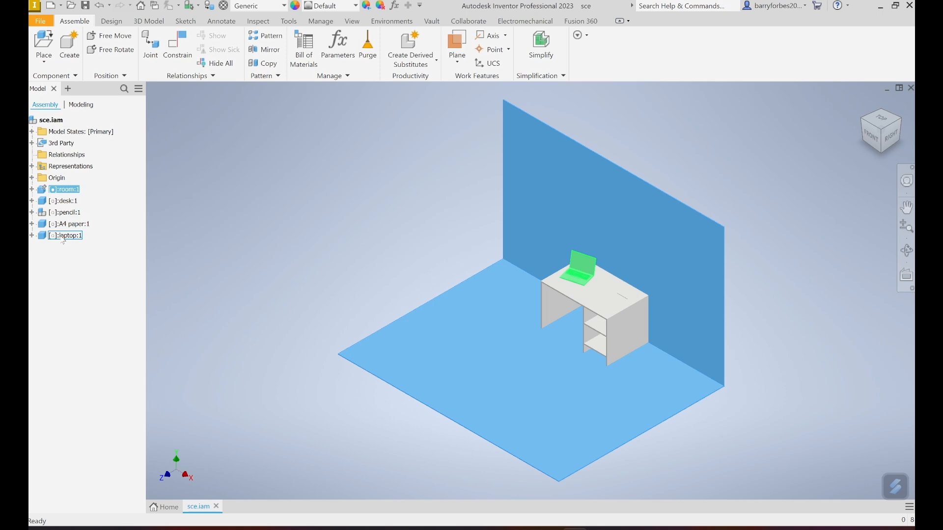
shift+click(64, 237)
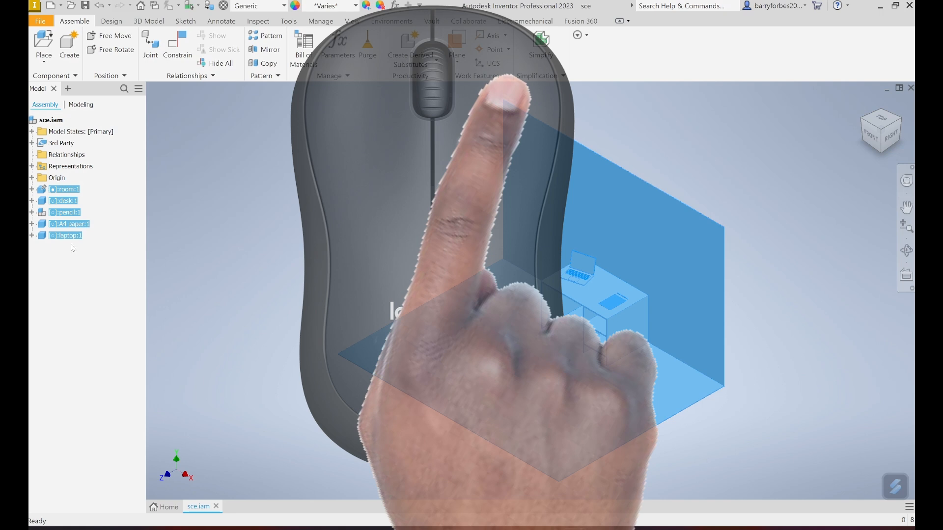
right_click(66, 239)
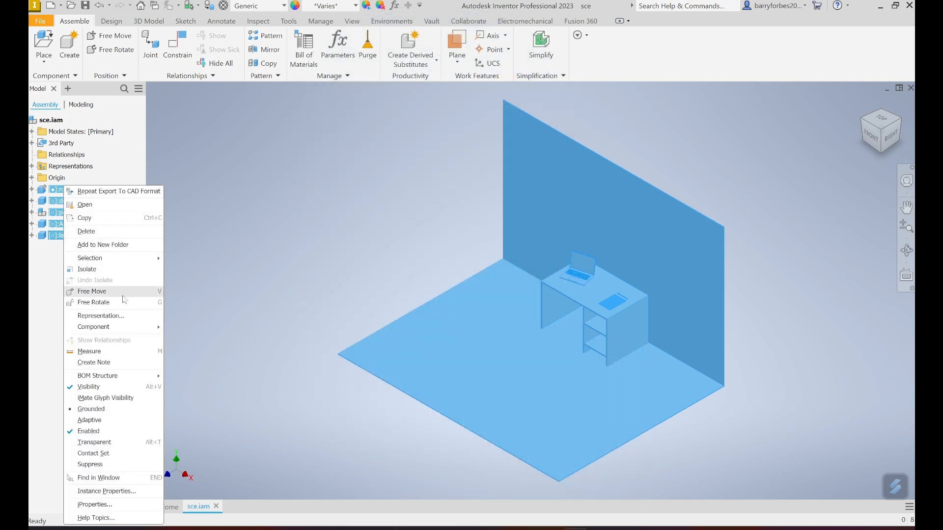
click(90, 409)
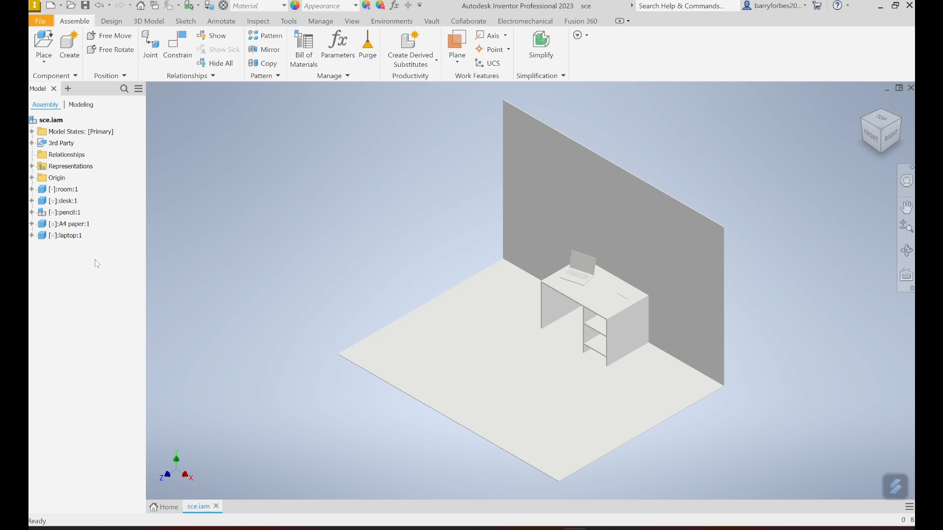
- Ground the room, desk, pencil, A4 paper and laptop components
click(68, 190)
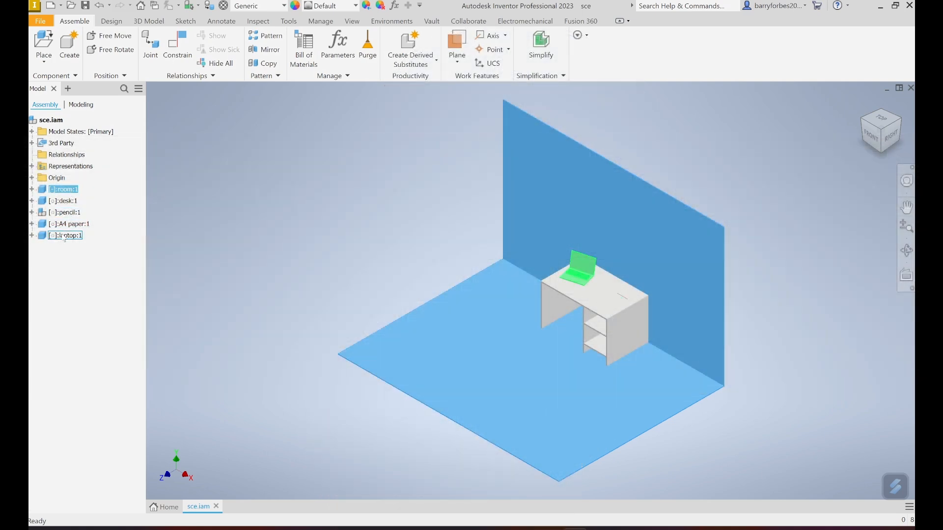
shift+click(65, 236)
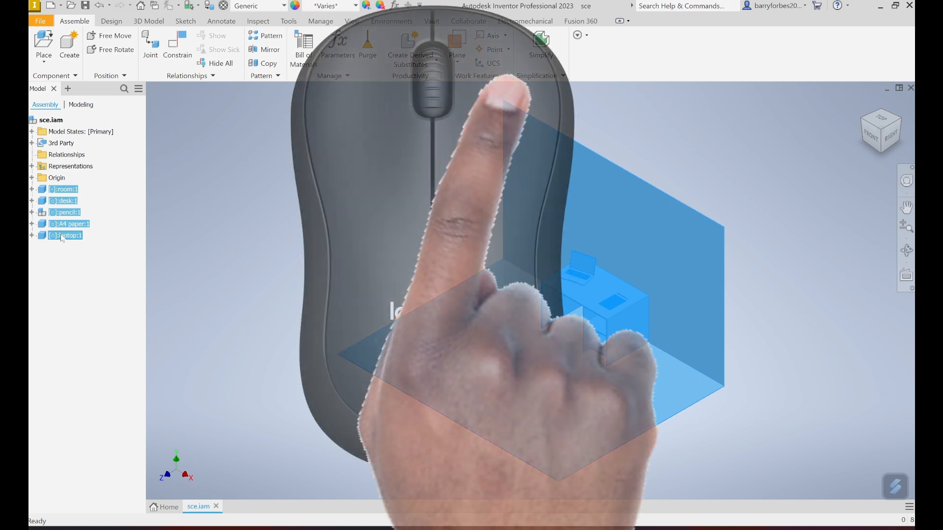
right_click(62, 238)
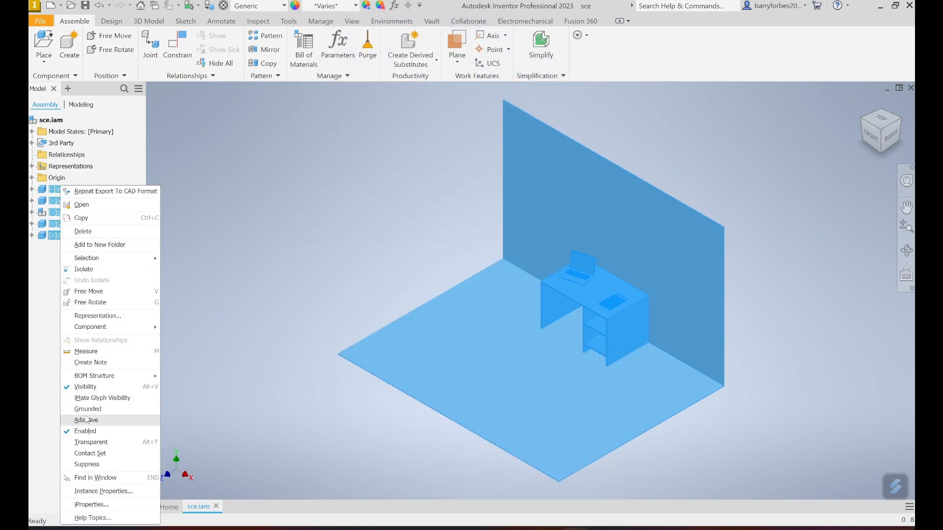
click(86, 419)
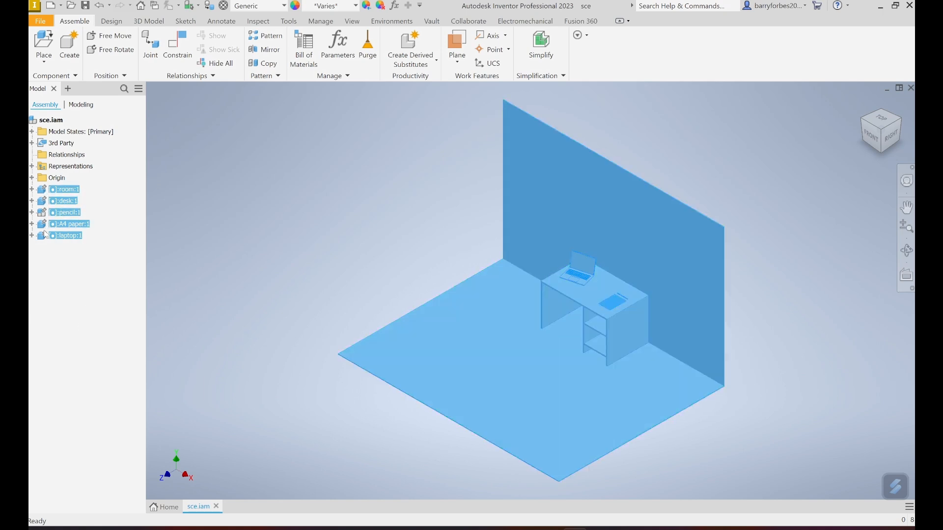
click(76, 308)
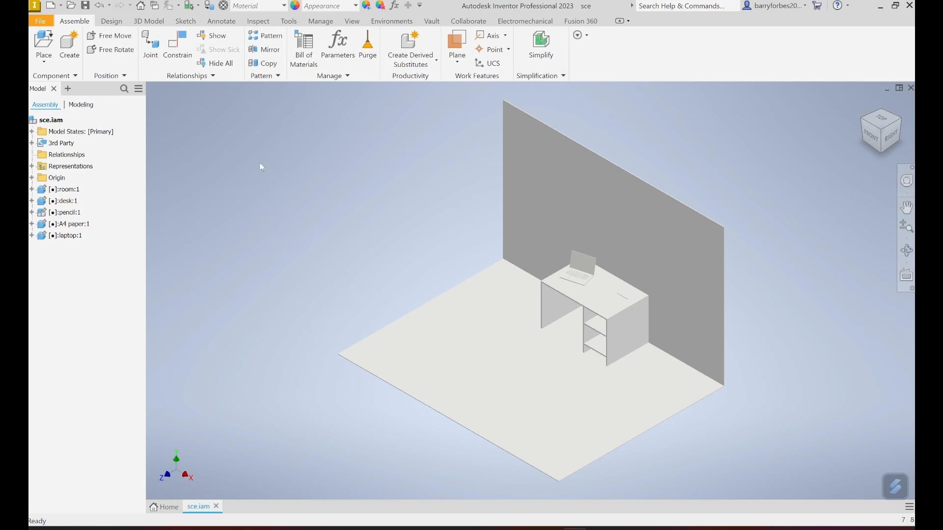
- Save the assembly and its dependent files under the name microphone scene in the Inventor models for videos folder
click(44, 24)
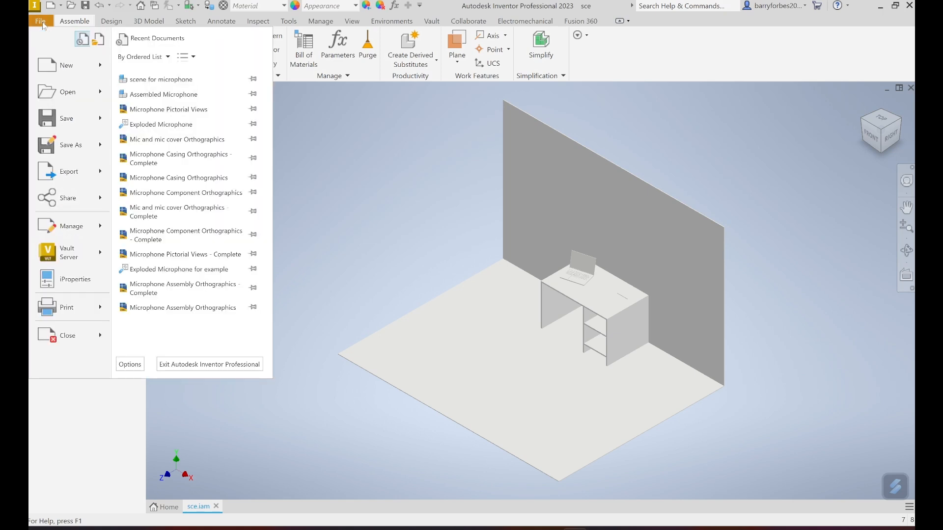
click(65, 147)
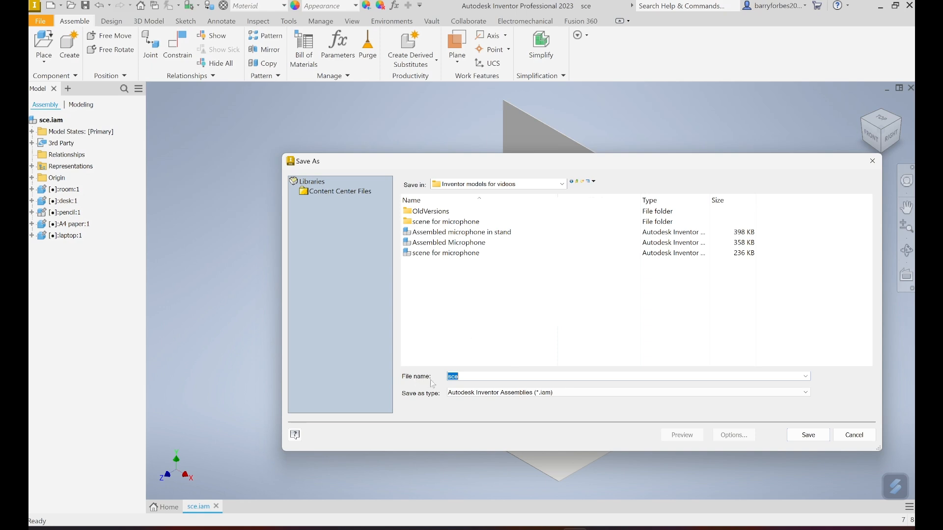
text(microphone)
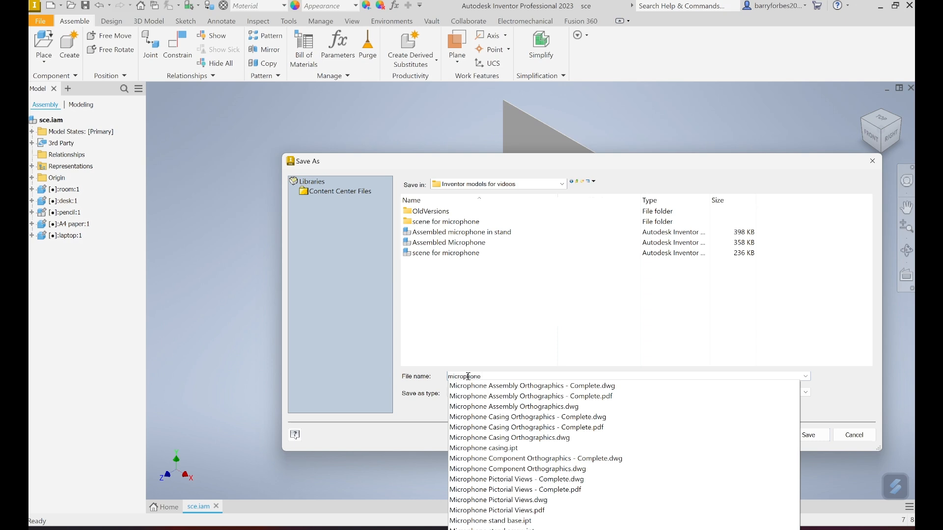
text( scene)
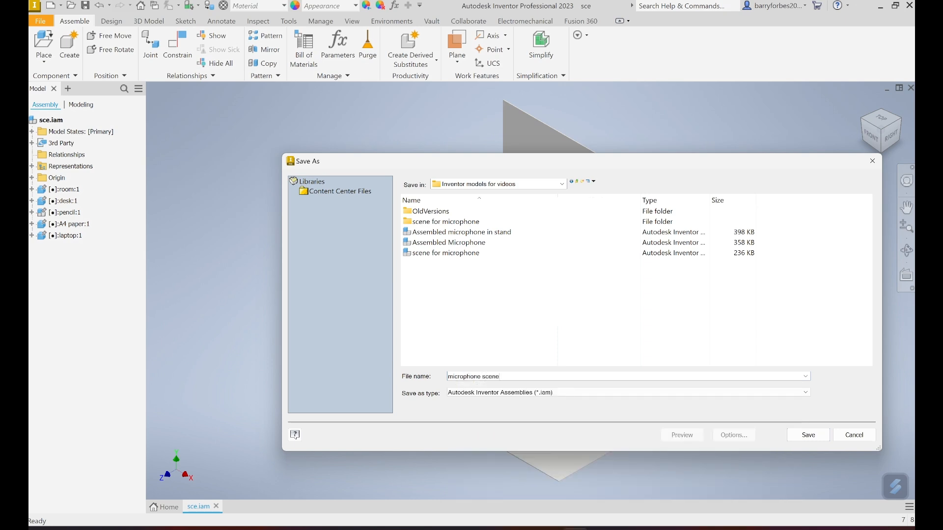
click(810, 435)
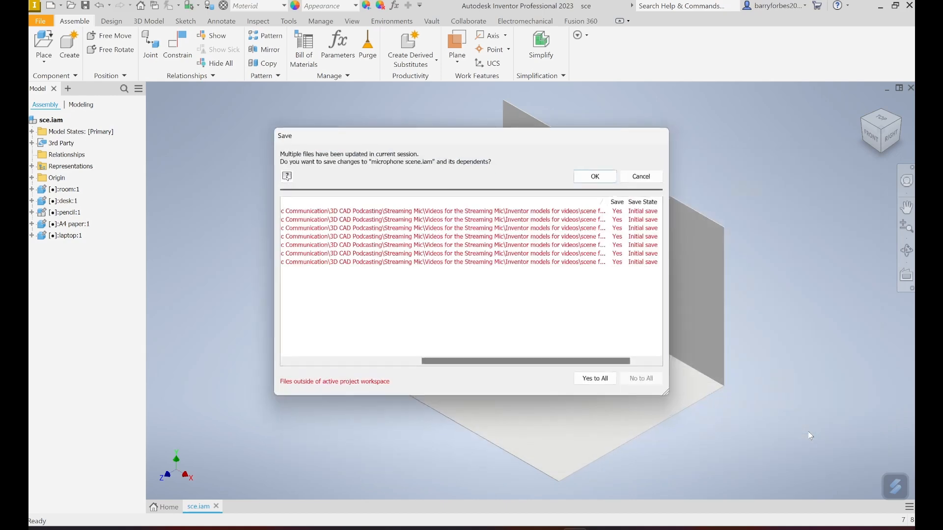
click(591, 180)
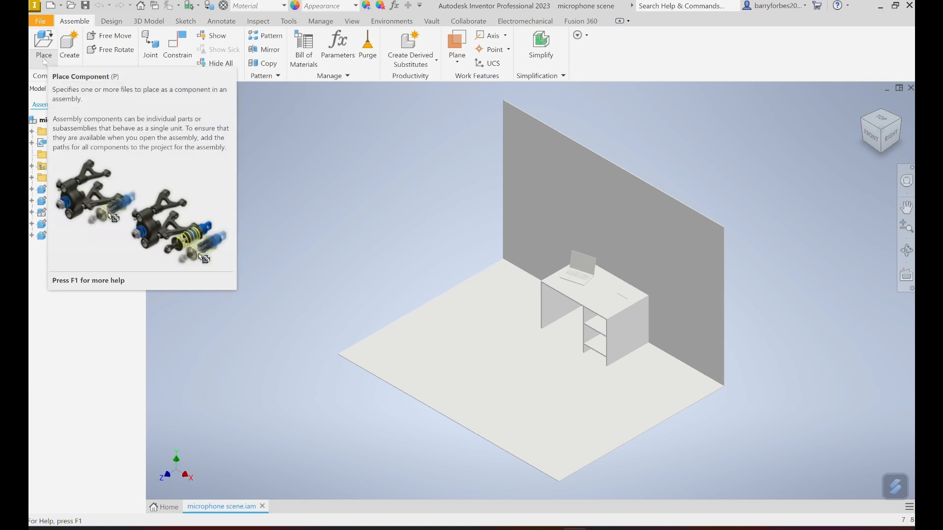
- Place one instance of the Assembled microphone in stand assembly in the empty space beside the room
click(44, 62)
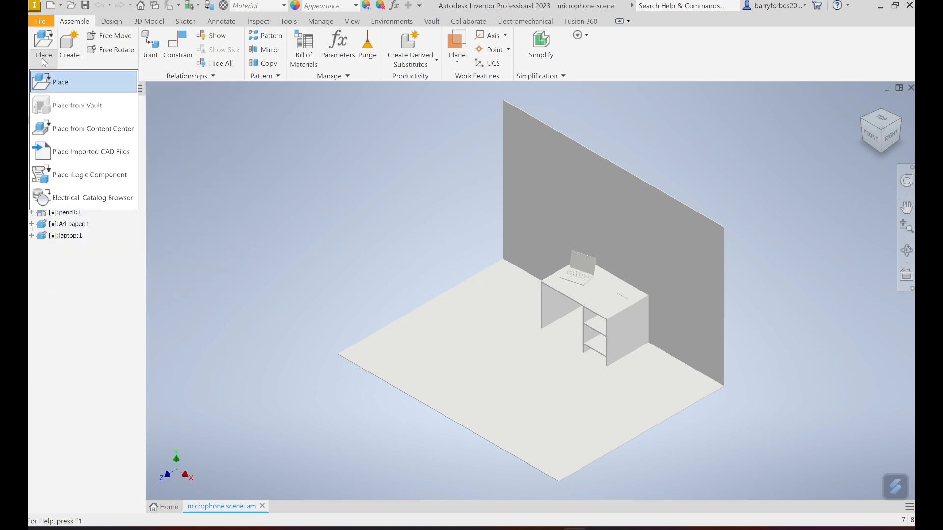
click(65, 84)
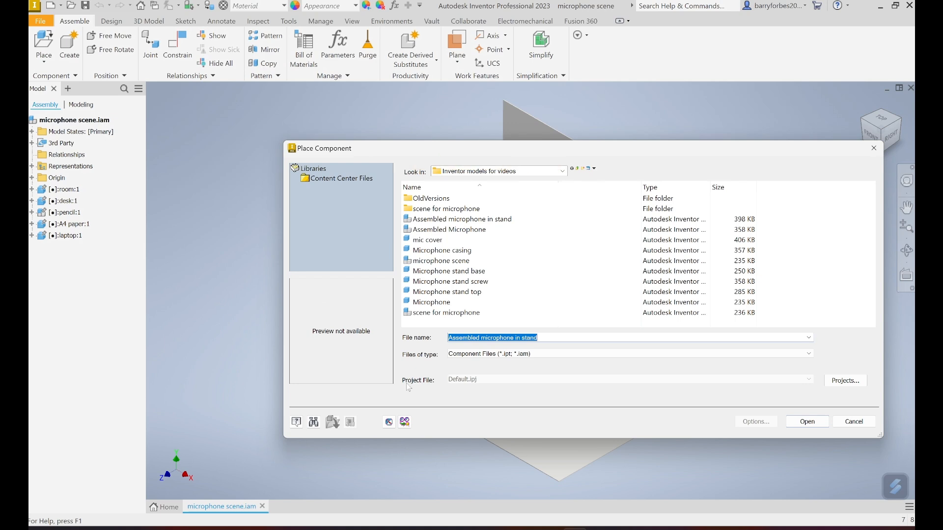
click(434, 221)
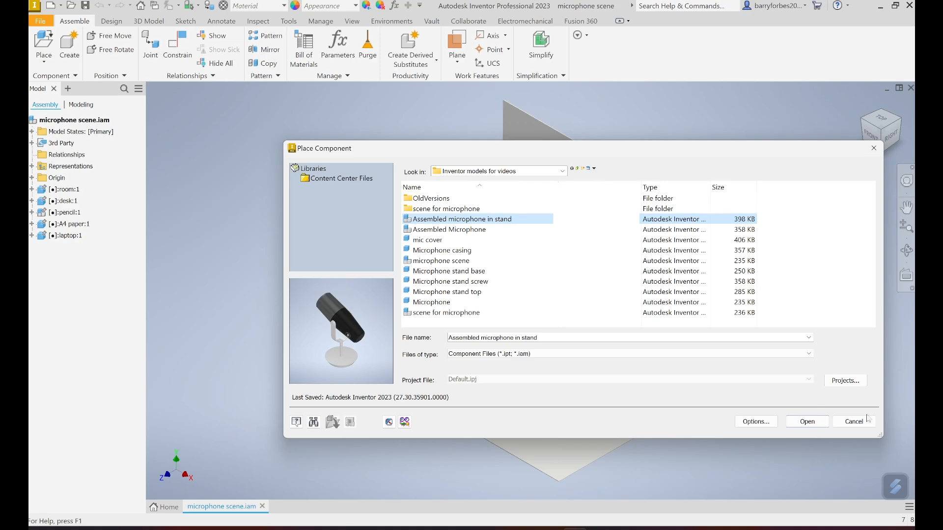
click(807, 423)
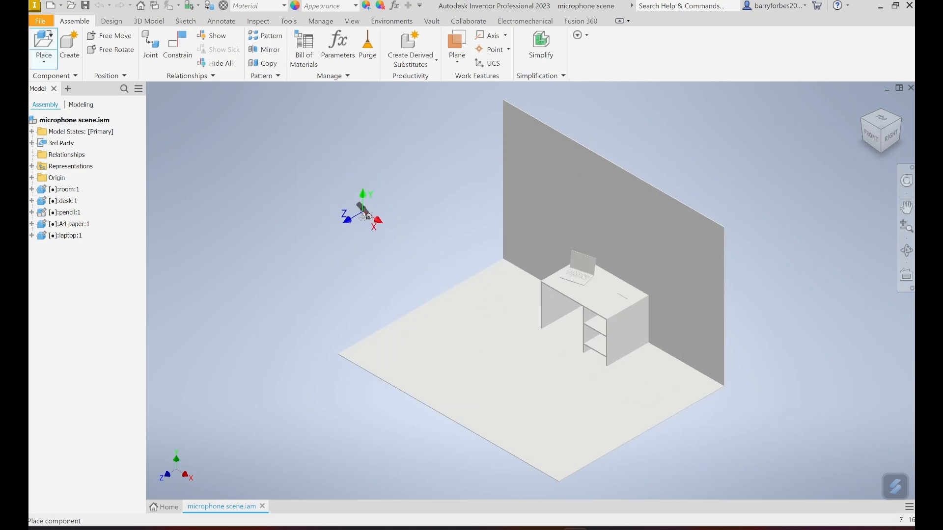
click(368, 216)
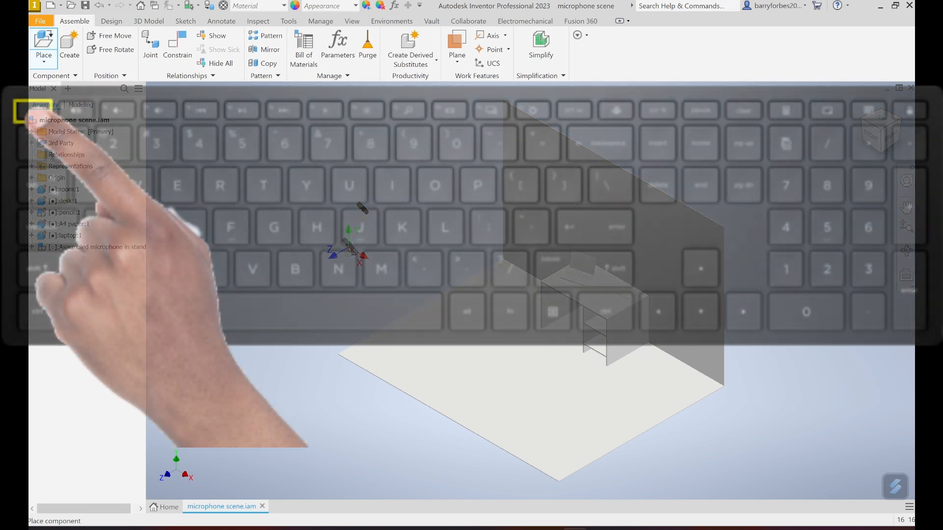
key(Escape)
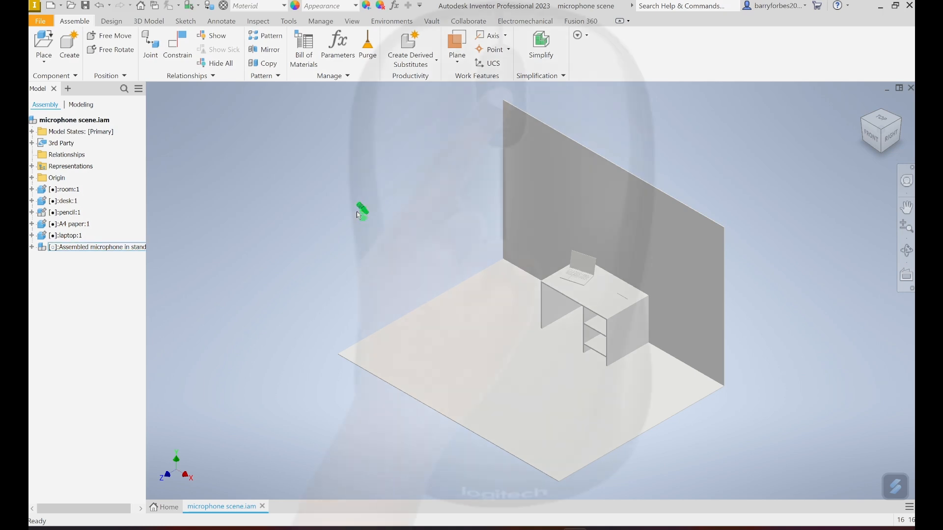
- Mate the flat underside of one of the microphone stand's feet to the desk's top surface with a 0 mm offset
scroll(358, 213, down, 3)
scroll(358, 213, down, 5)
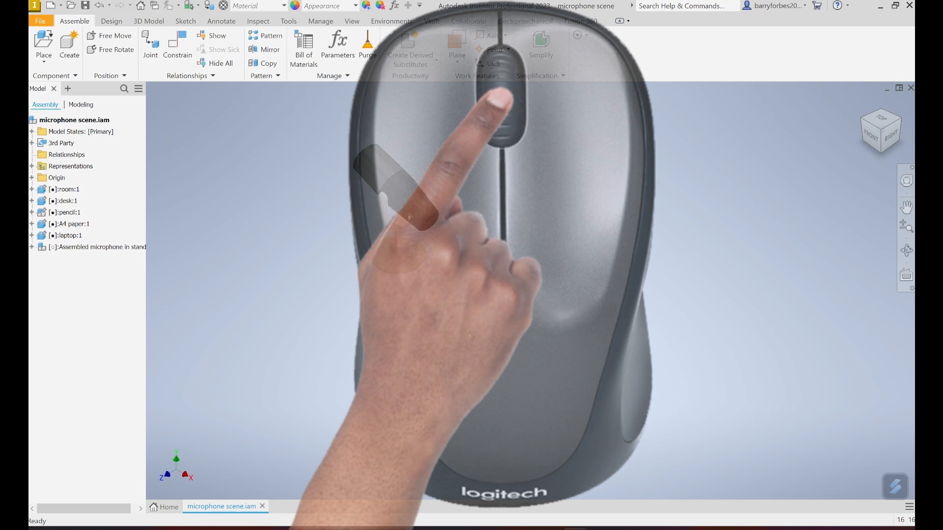
shift+middle_drag(471, 336, 480, 288)
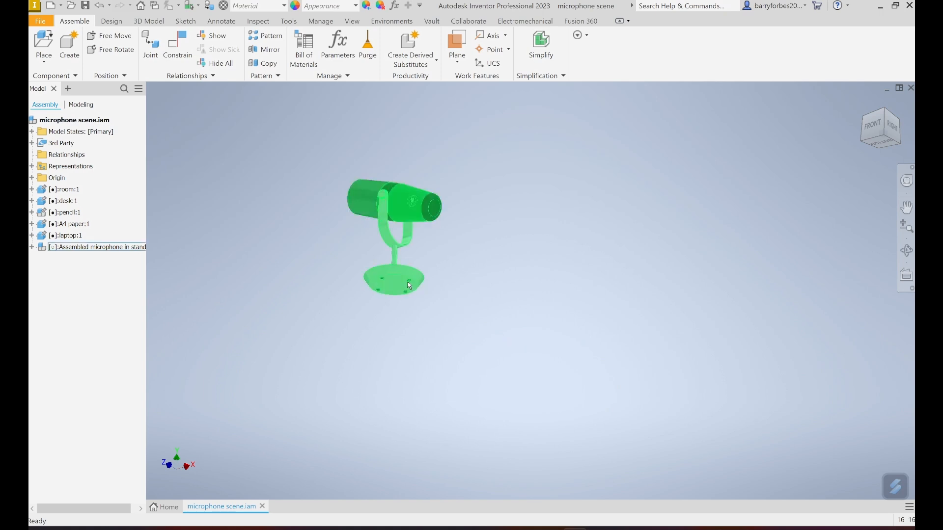
scroll(409, 285, up, 10)
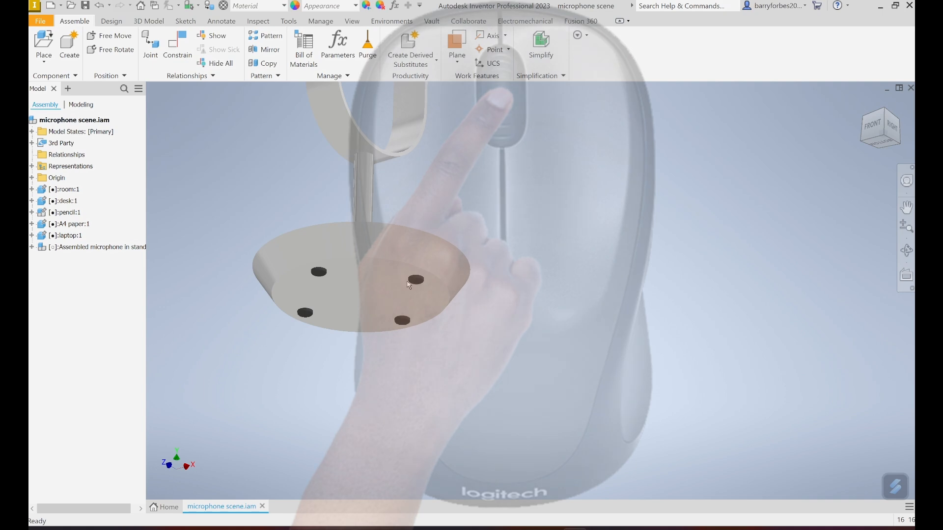
scroll(409, 285, up, 5)
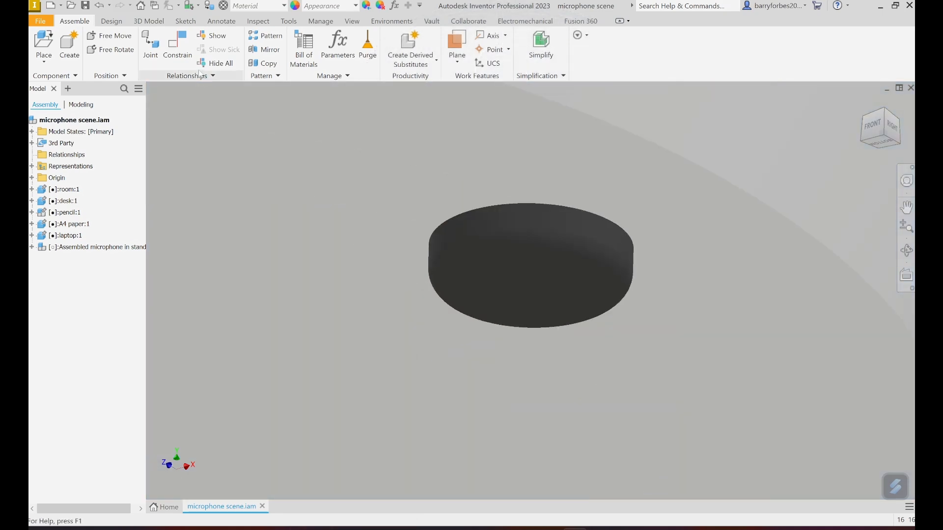
click(186, 55)
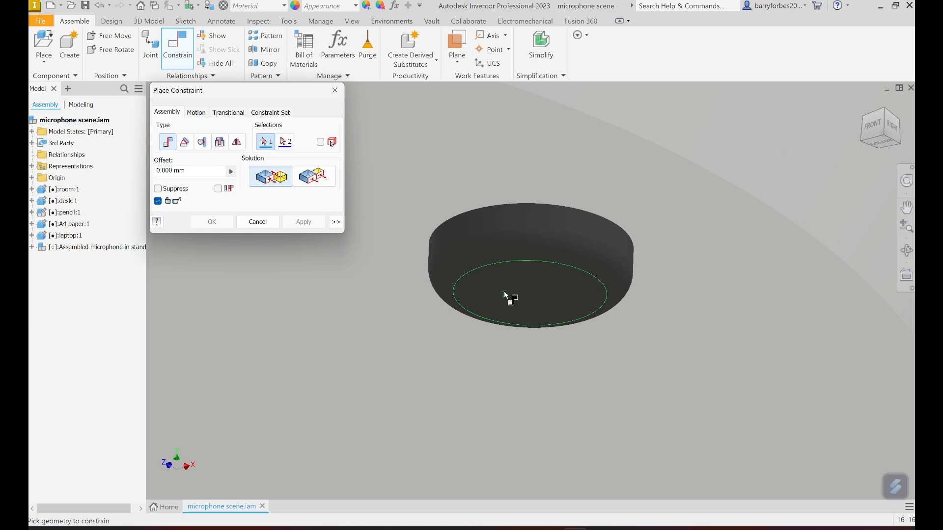
mouse_move(506, 294)
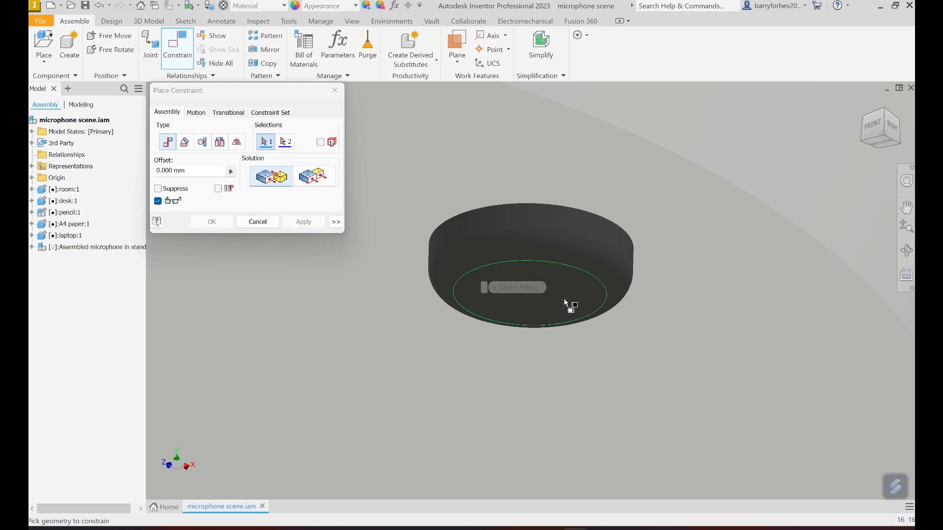
click(515, 296)
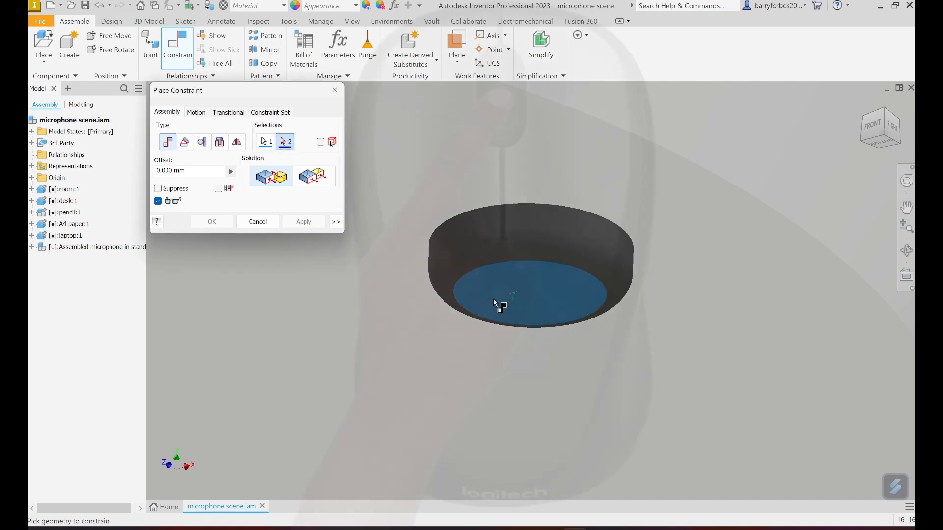
scroll(487, 271, down, 10)
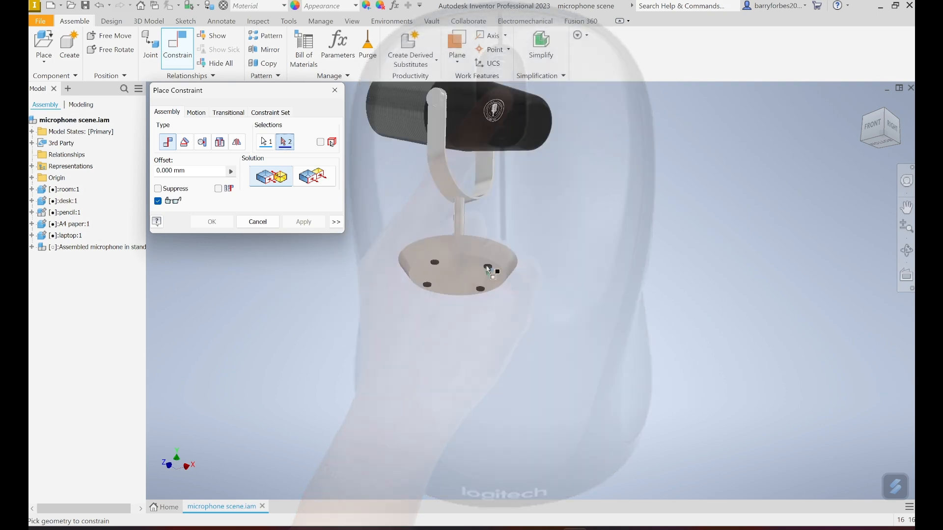
scroll(434, 264, down, 5)
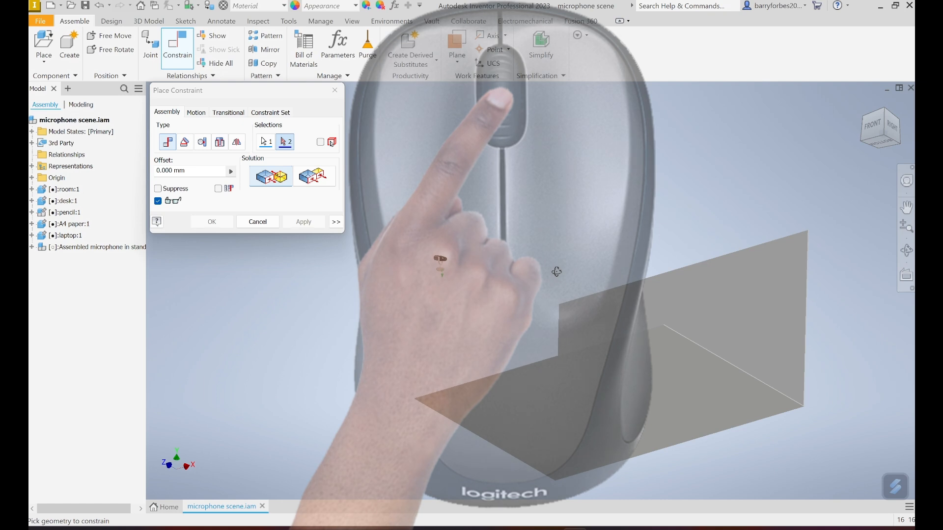
shift+middle_drag(556, 270, 604, 306)
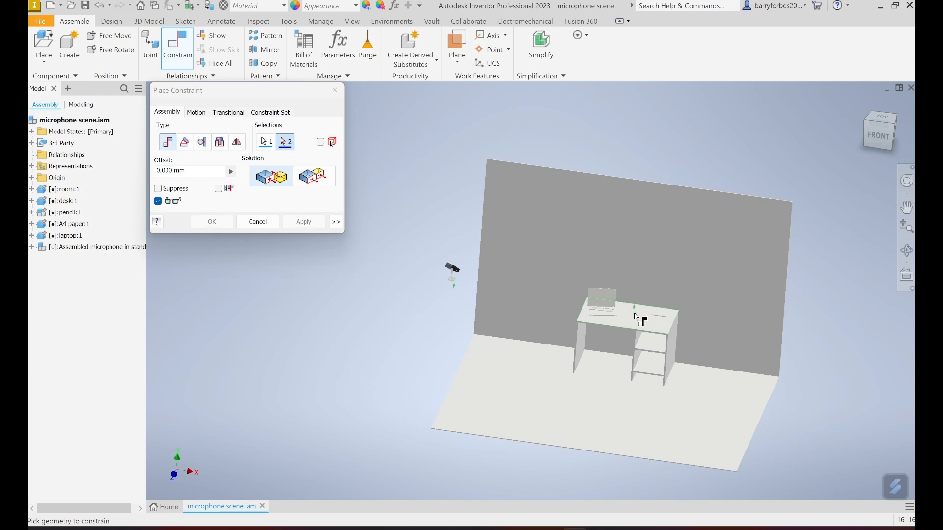
scroll(640, 319, up, 10)
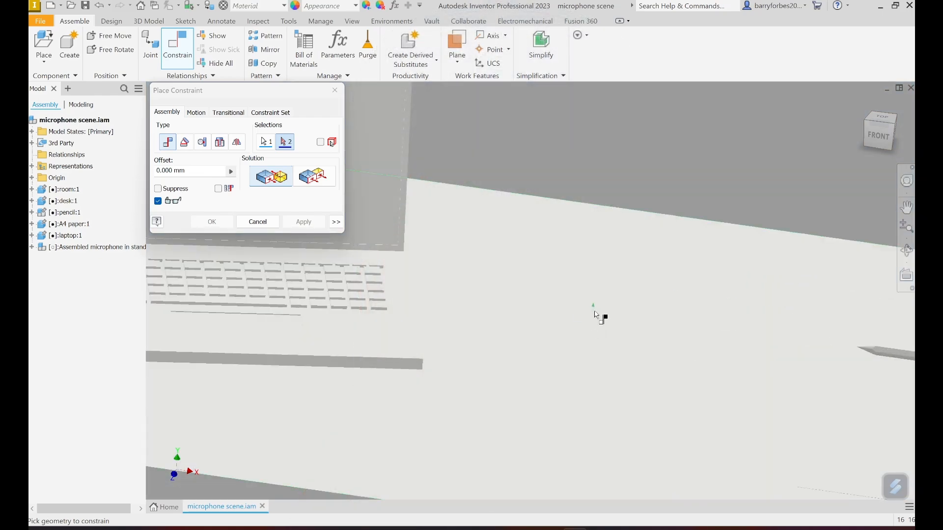
click(607, 313)
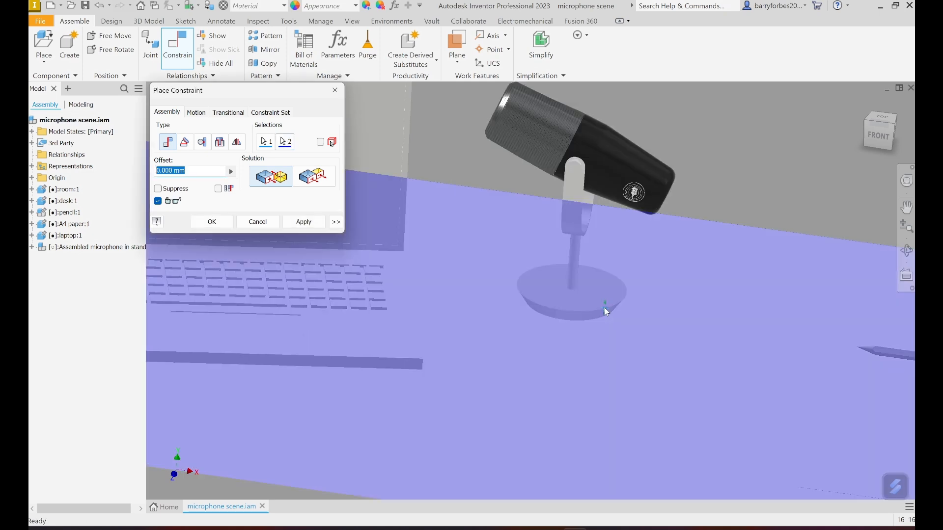
click(310, 226)
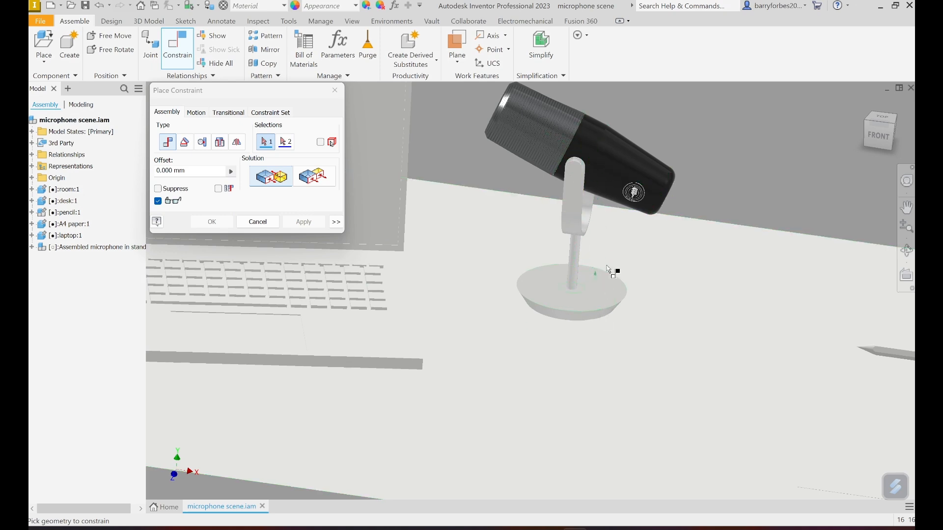
click(269, 228)
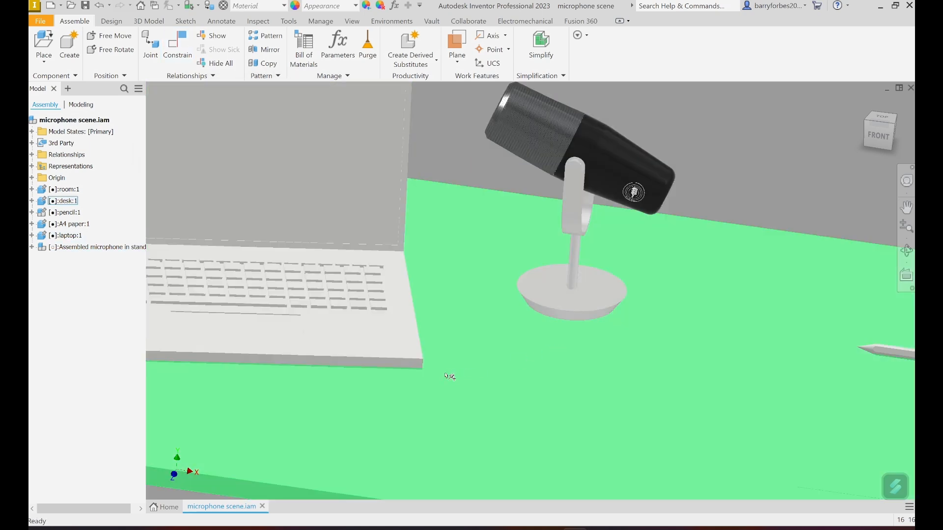
- Slide the microphone assembly along the desk top, slightly away from the laptop and towards the pencil
scroll(448, 388, up, 3)
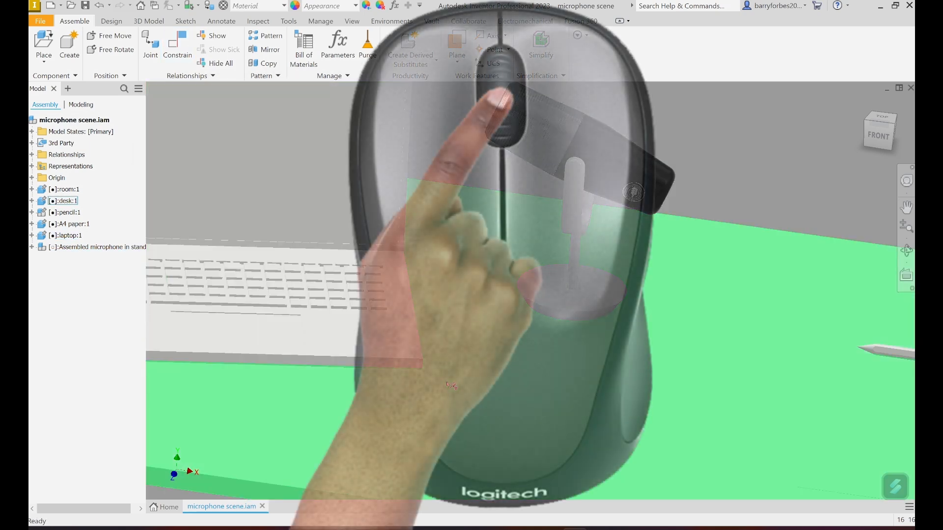
scroll(447, 384, up, 2)
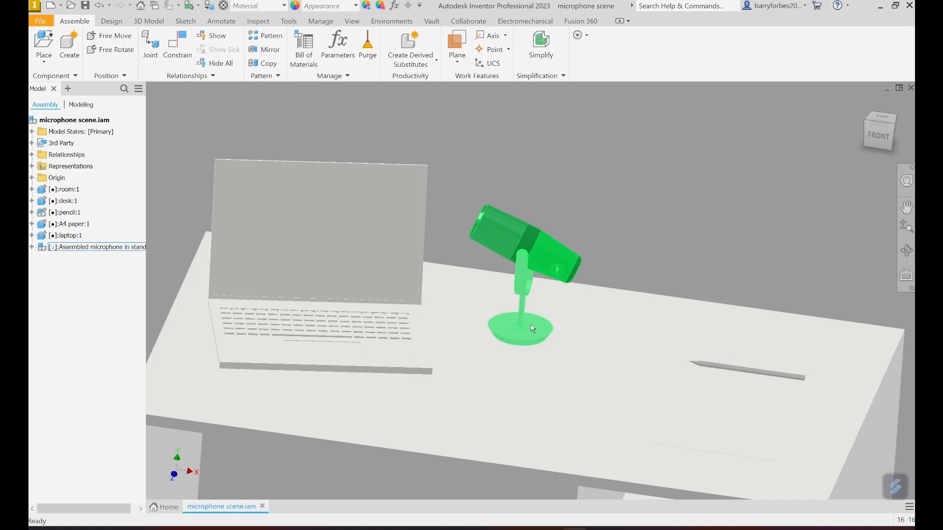
drag(524, 318, 560, 322)
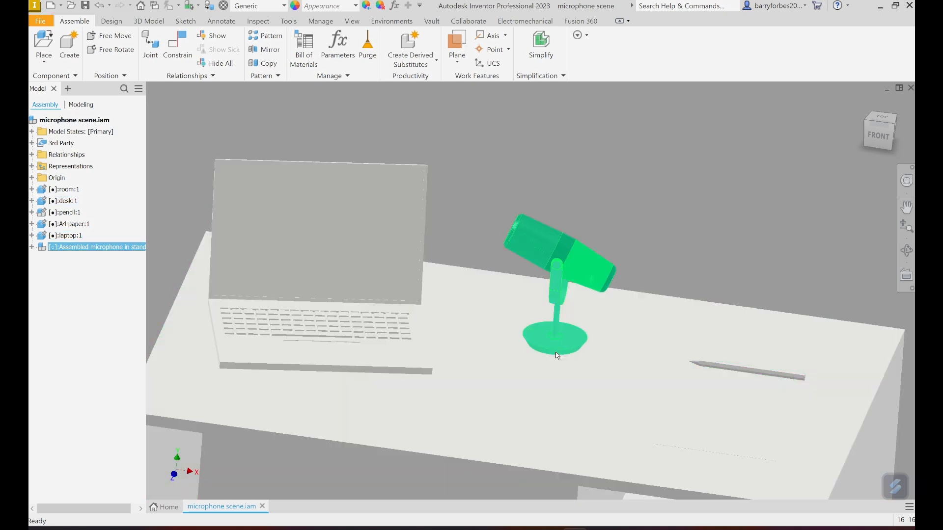
click(556, 353)
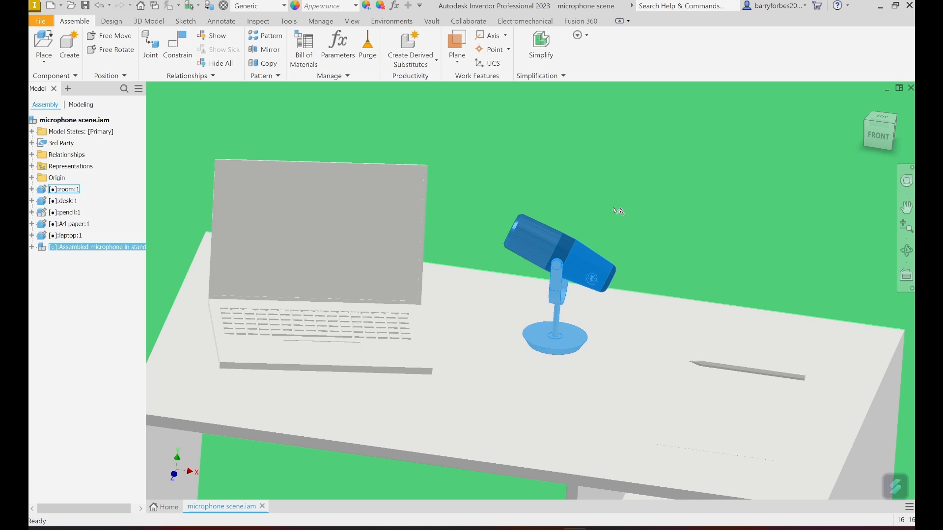
- Save the changes to microphone scene.iam and its dependents
click(38, 21)
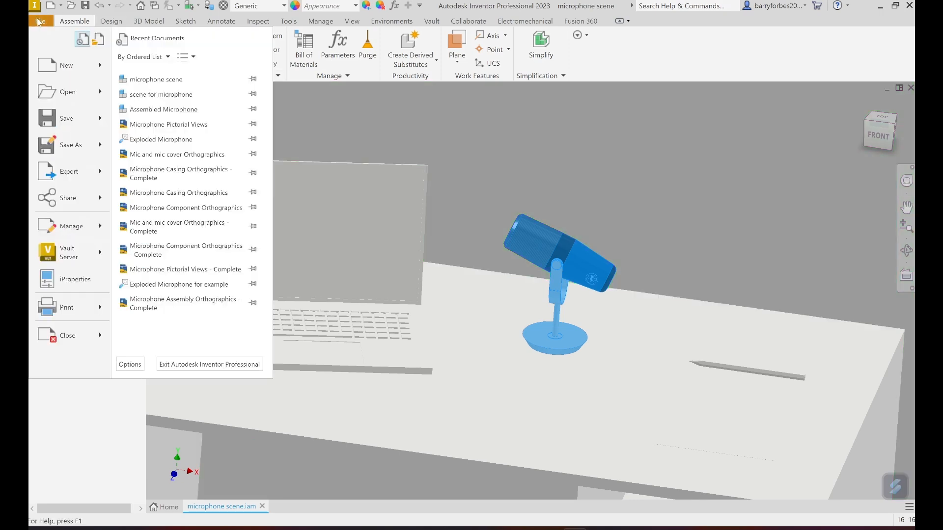
click(68, 122)
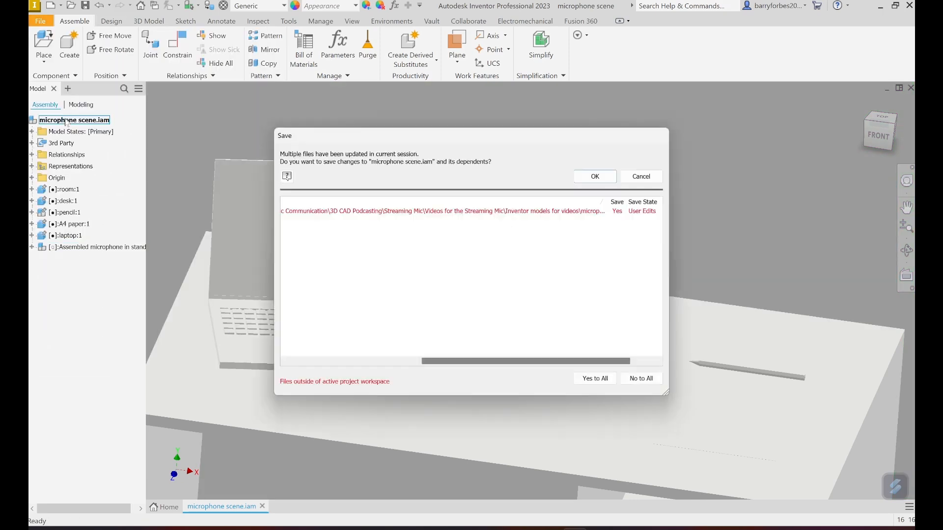
click(592, 177)
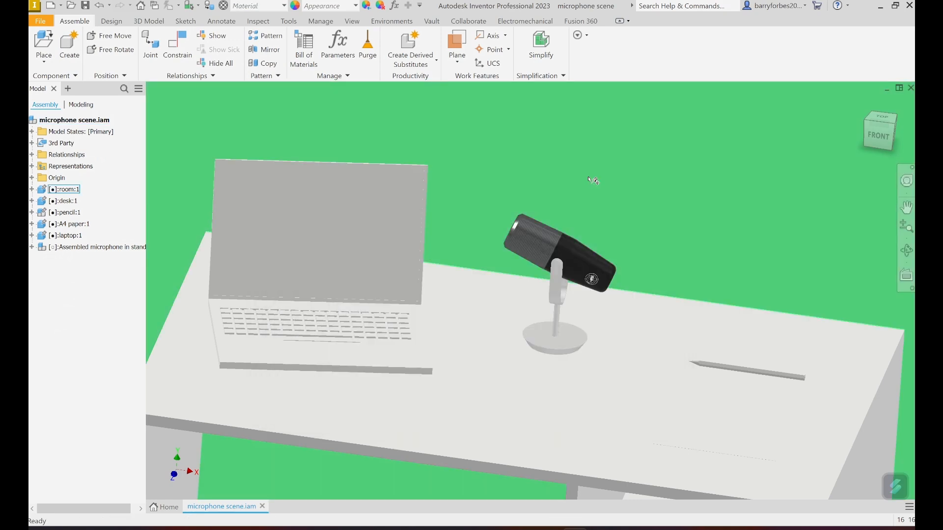